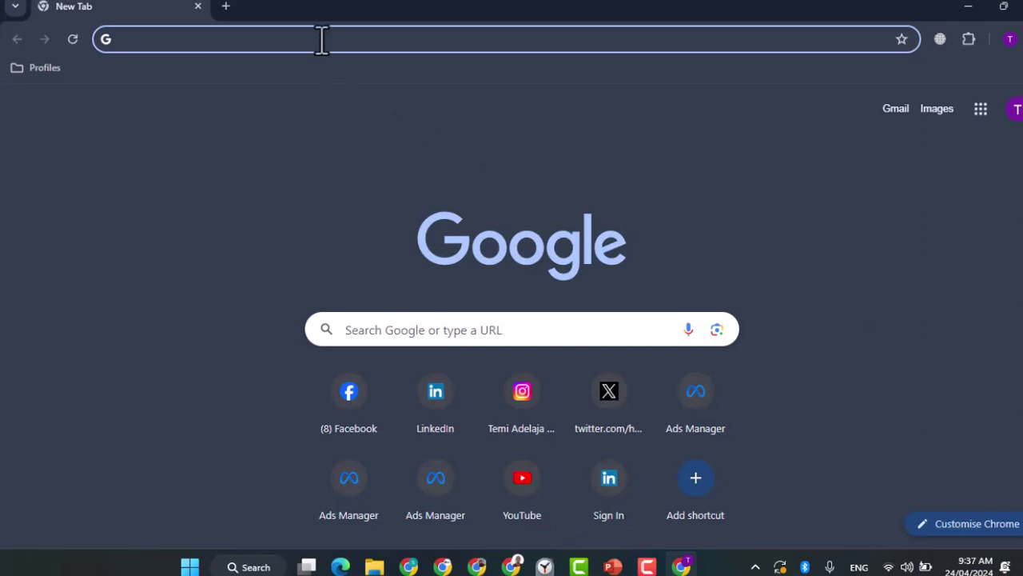
Open the Facebook home page at web.facebook.com.
left_click(322, 40)
type("we")
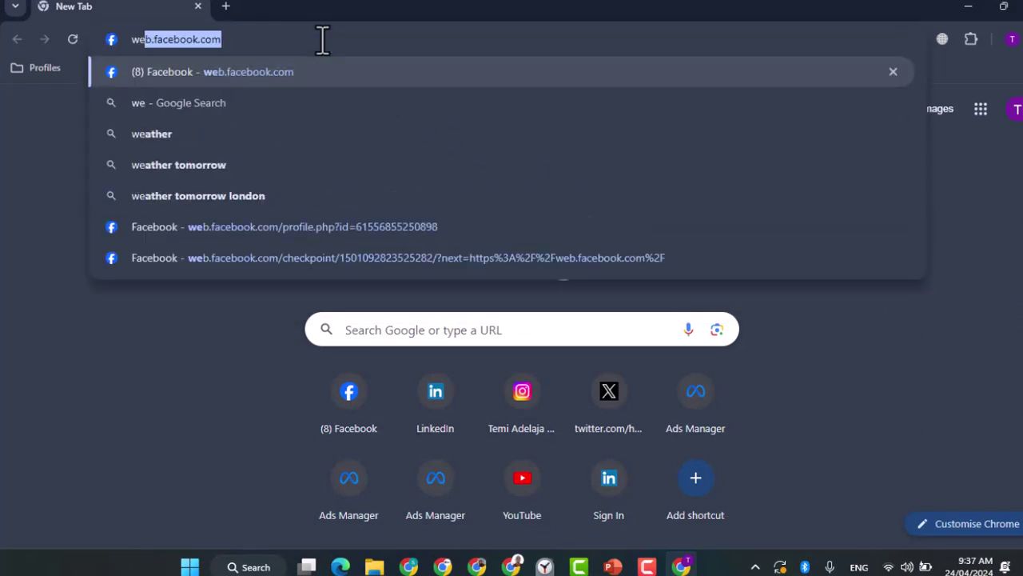
type("b.fa")
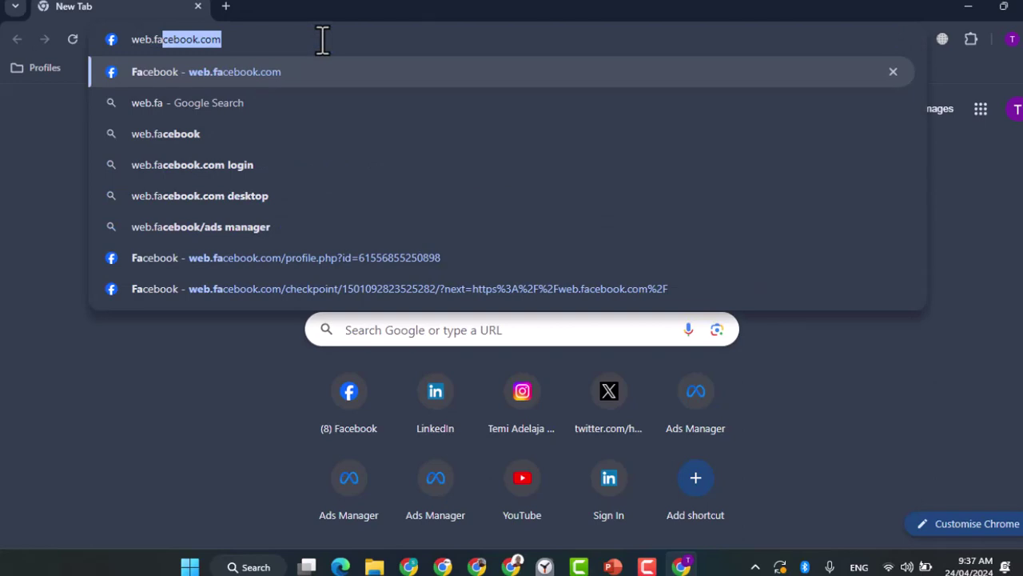
type("ceb")
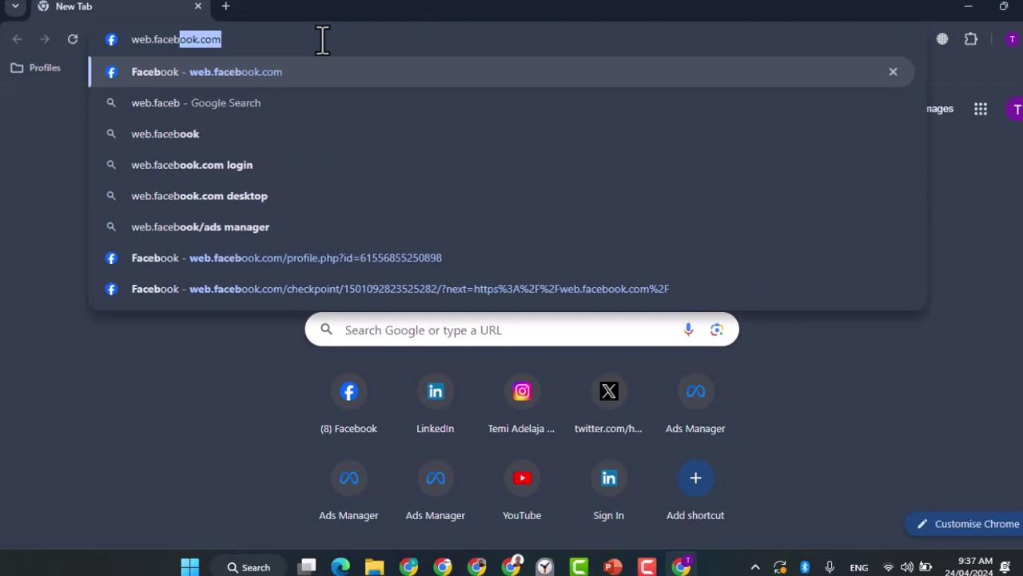
type("ook.o")
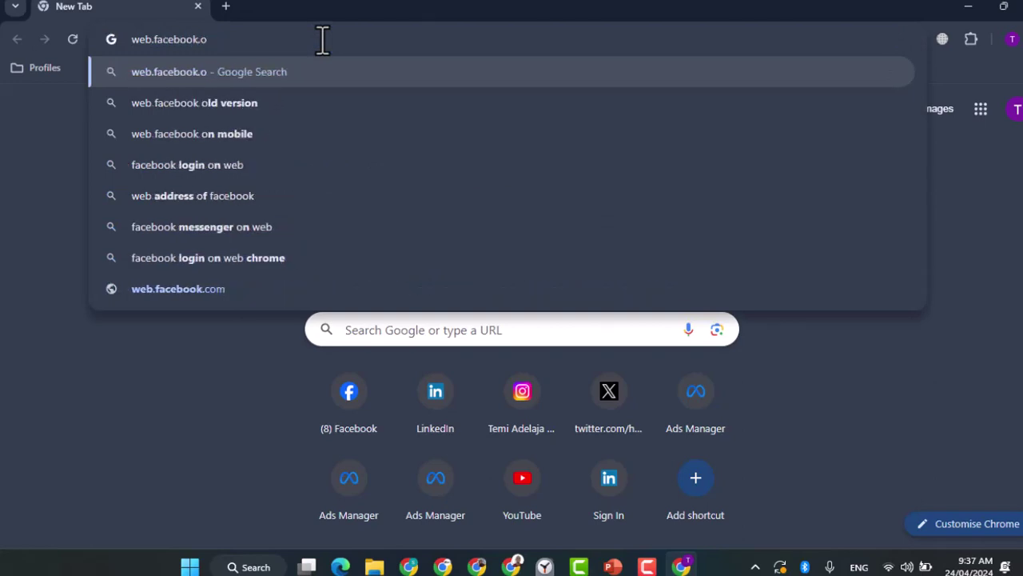
key("BackSpace")
type("com")
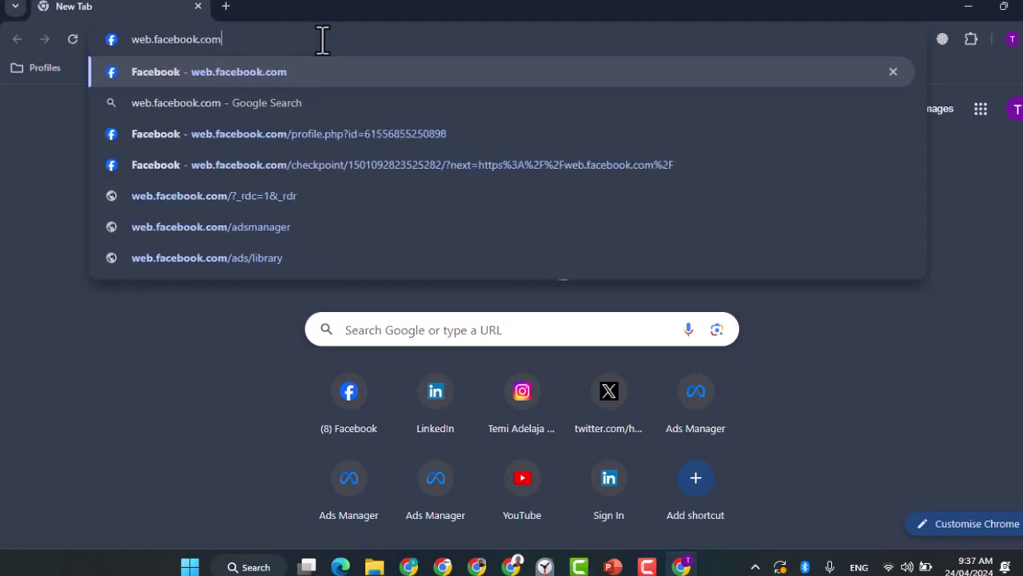
key("Return")
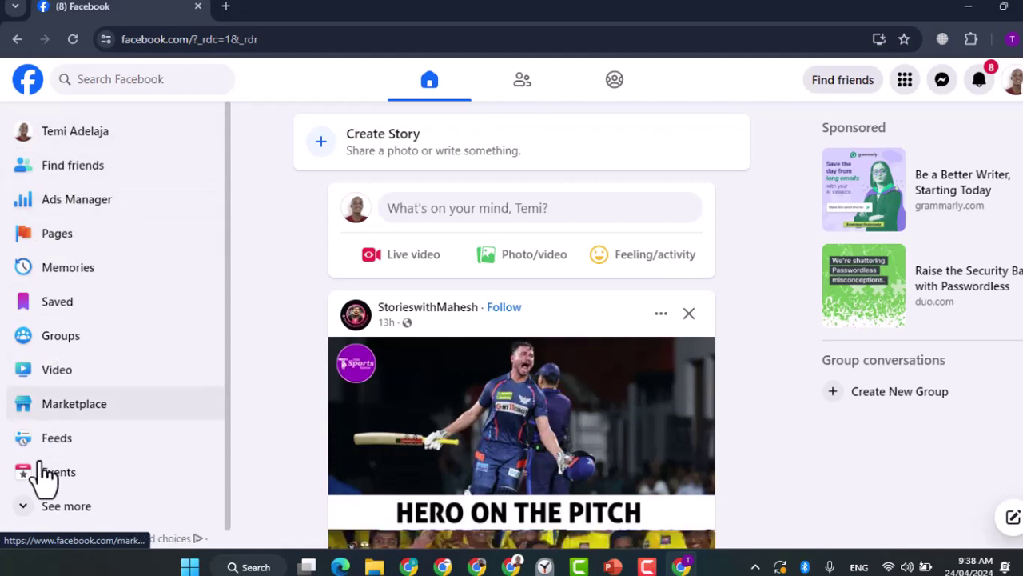
Expand the Facebook shortcuts list, open Ads Manager and dismiss the offer to continue its setup.
left_click(76, 521)
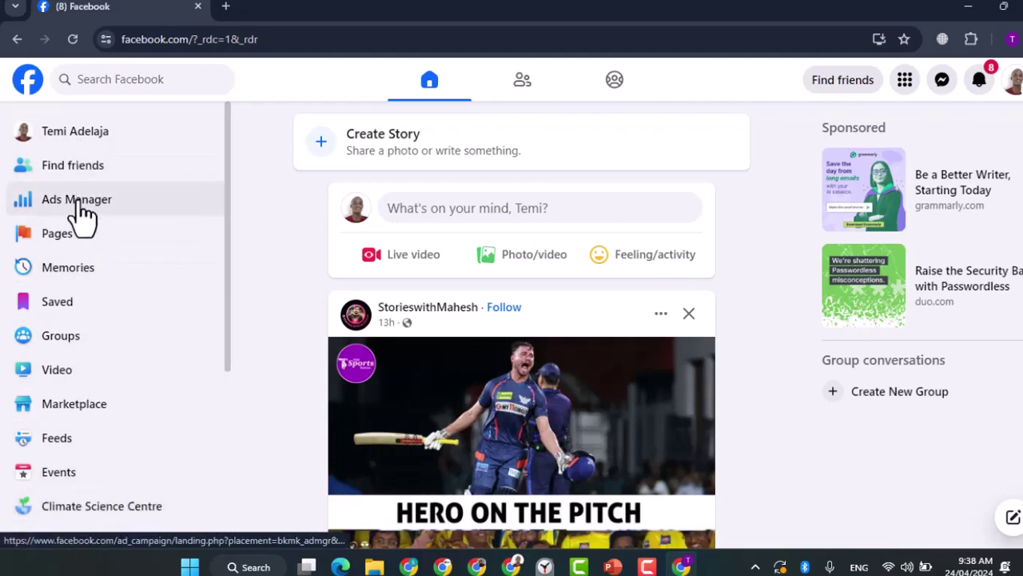
scroll(82, 258, "down", 1)
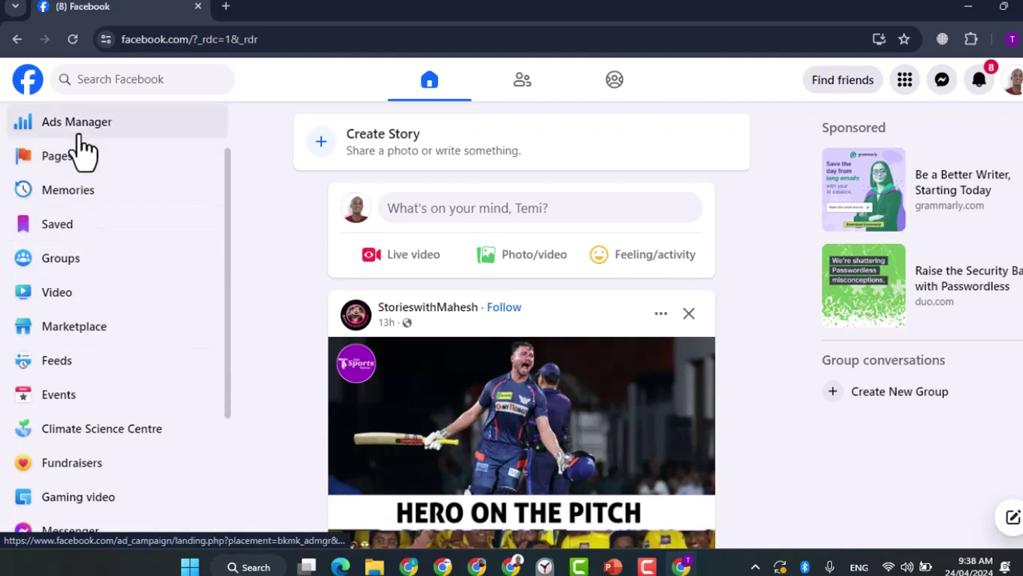
scroll(68, 442, "up", 1)
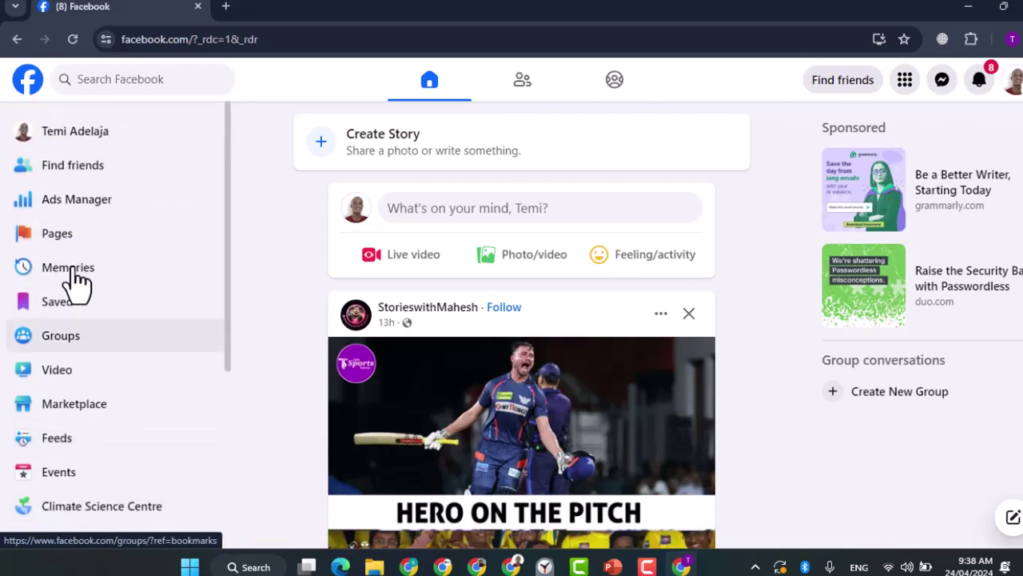
left_click(55, 217)
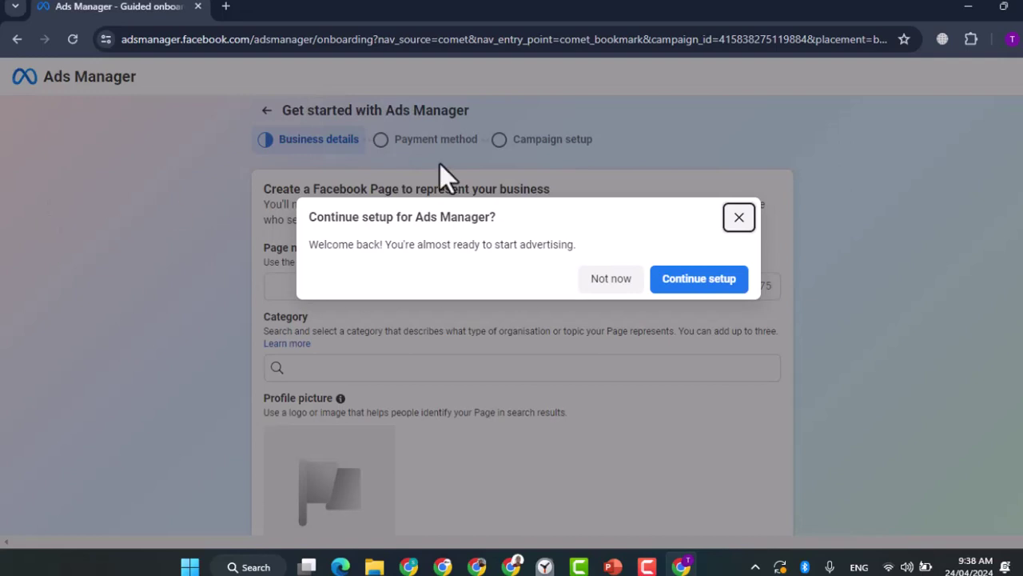
left_click(739, 217)
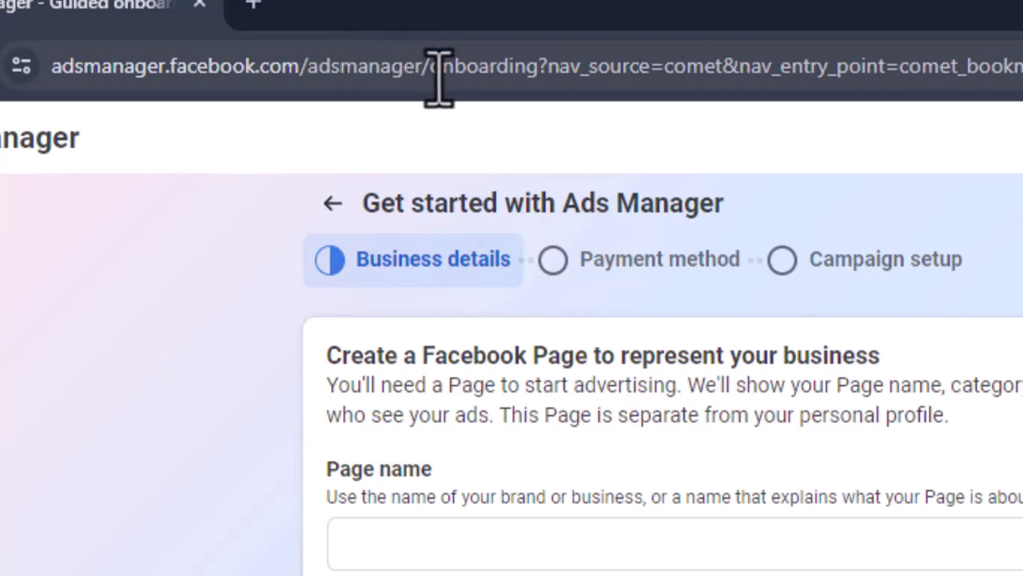
Load adsmanager.facebook.com/adsmanager/manage in place of the onboarding address and check the available ad accounts.
left_click_drag(431, 80, 1022, 128)
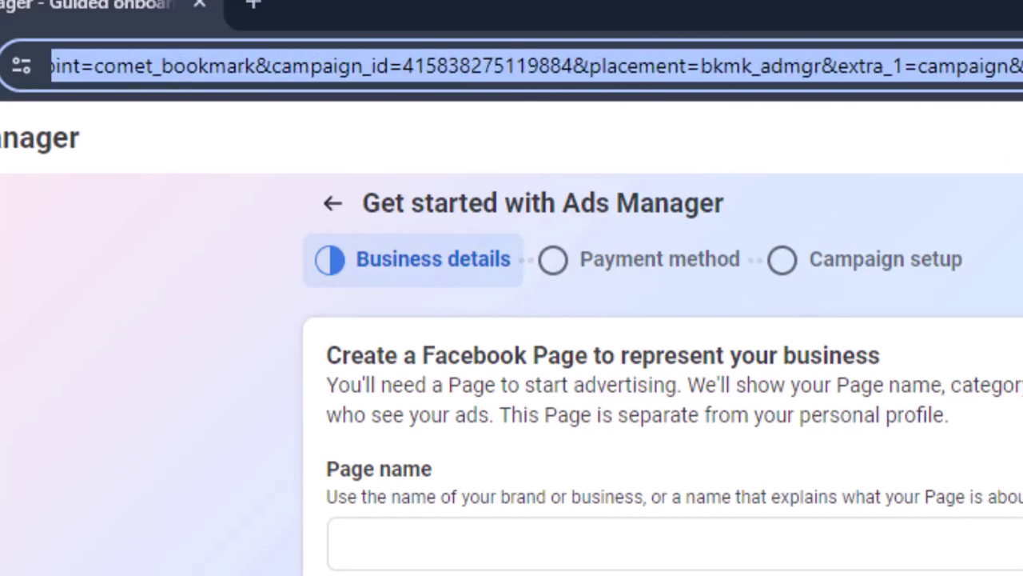
key("BackSpace")
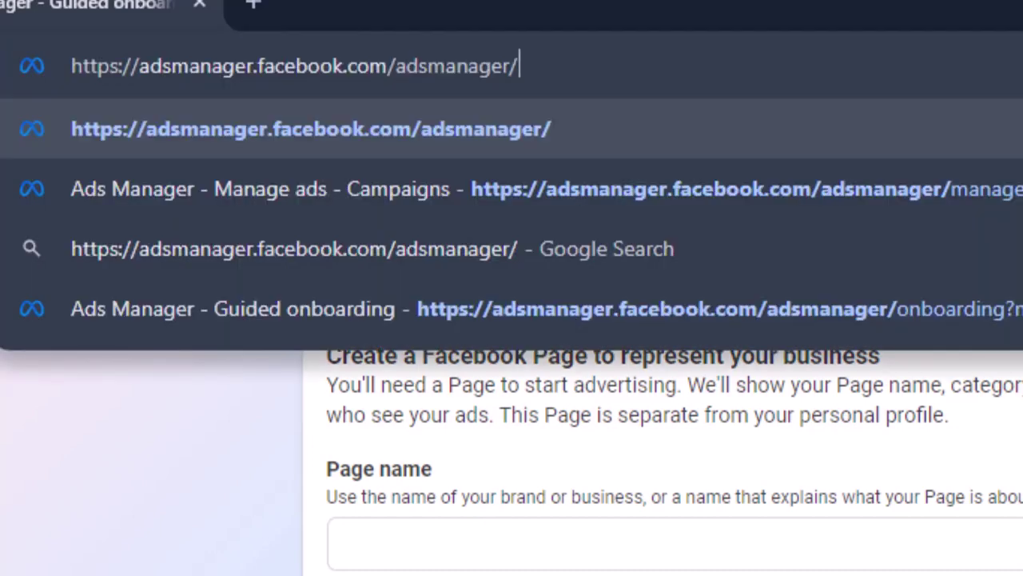
type("mana")
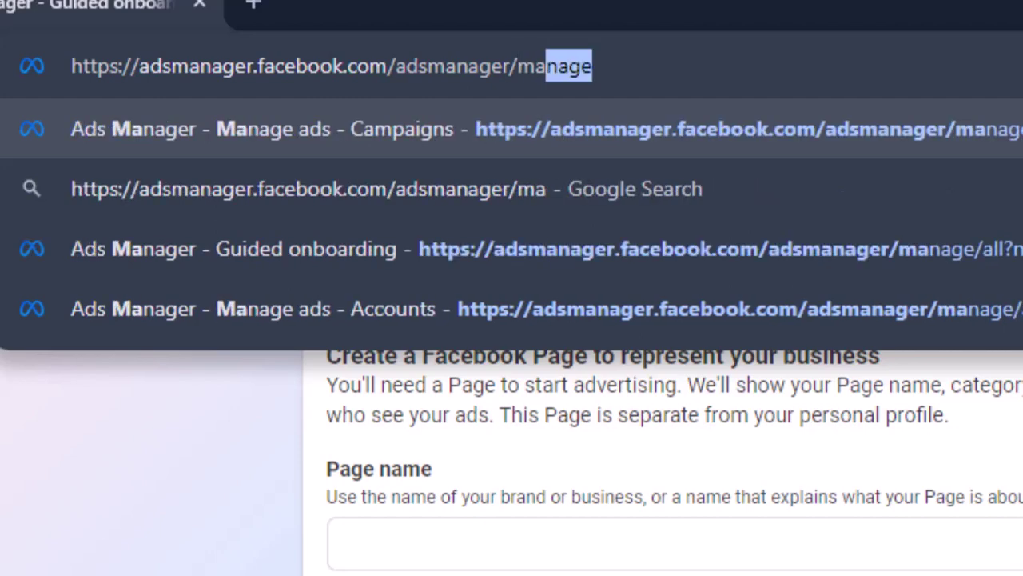
type("ge")
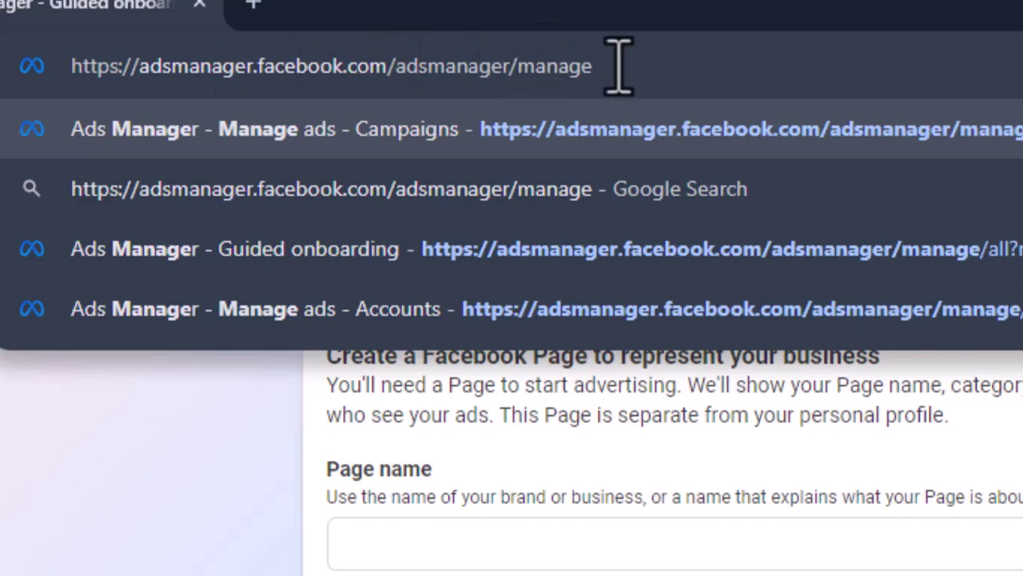
key("Return")
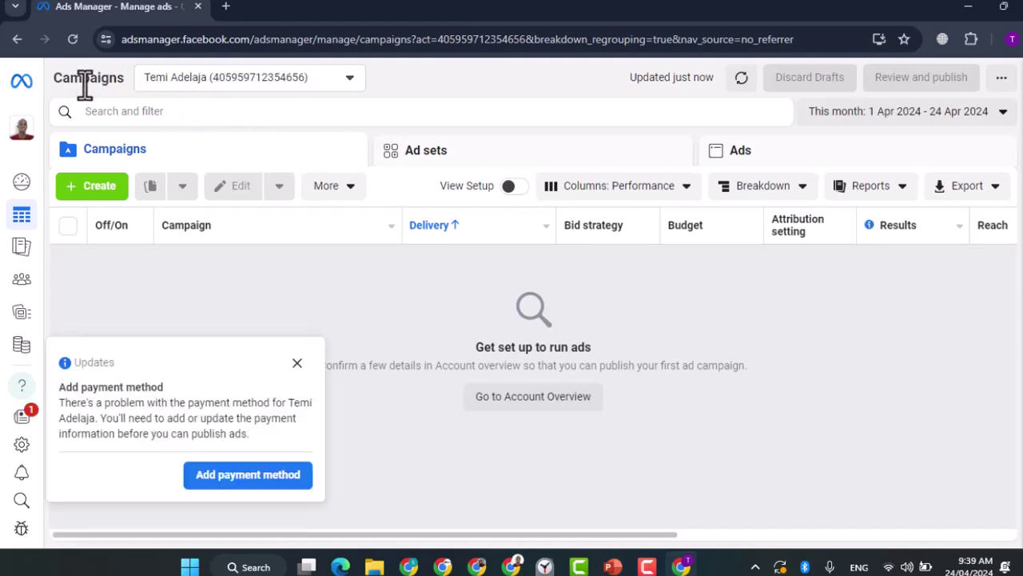
left_click(350, 80)
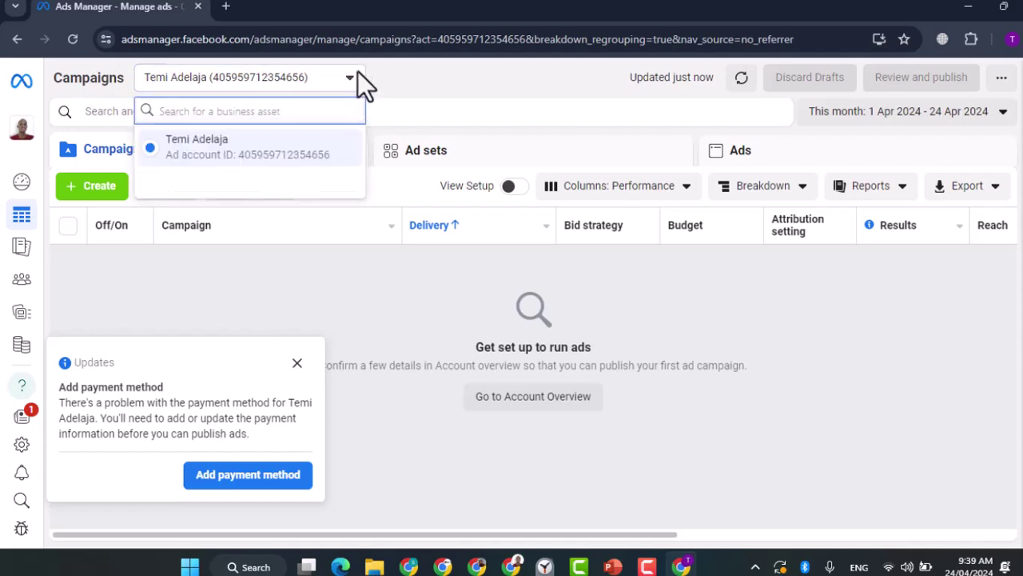
left_click(413, 69)
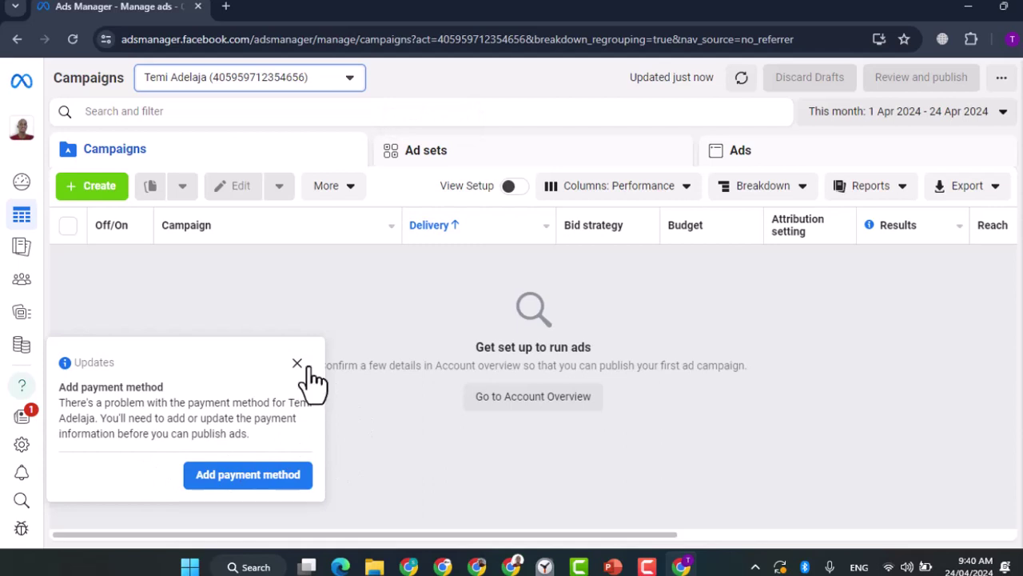
Start adding a payment method, accepting Nigeria, Nigerian Naira and the (GMT+01:00) Africa/Lagos time zone.
left_click(242, 478)
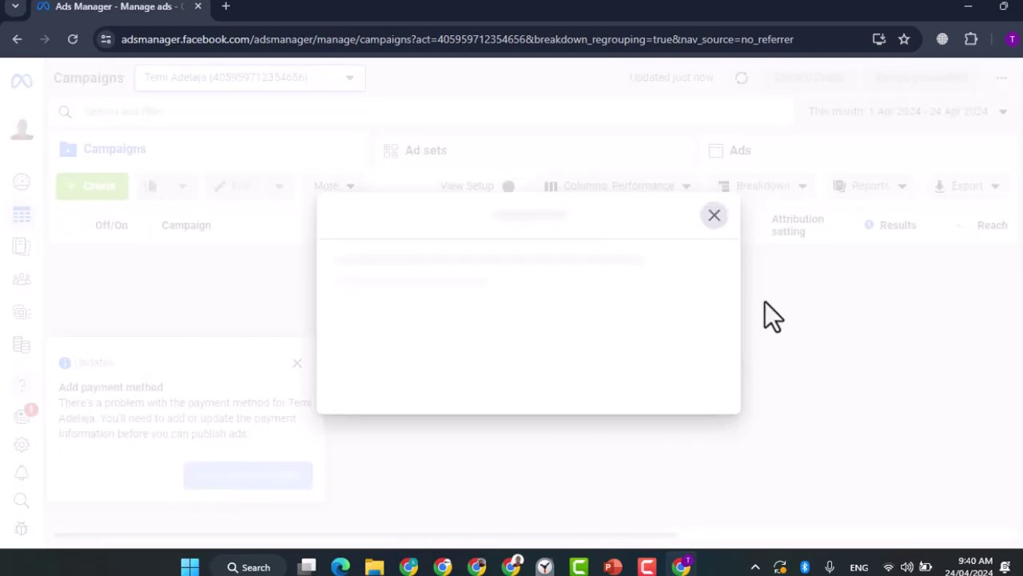
triple_click(639, 176)
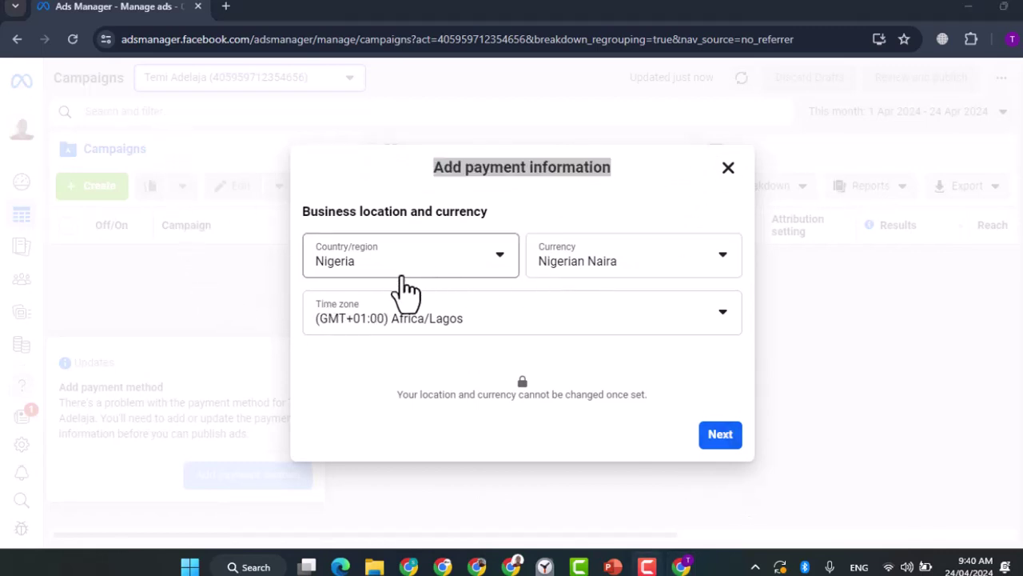
left_click(721, 437)
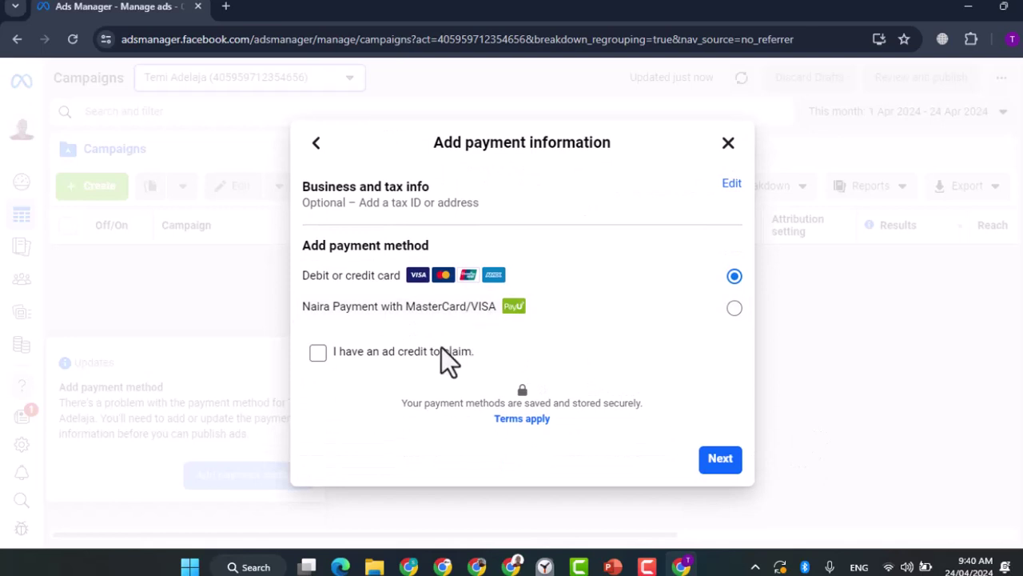
Choose Naira Payment with MasterCard/VISA as the payment method and skip the optional VAT ID.
left_click(675, 326)
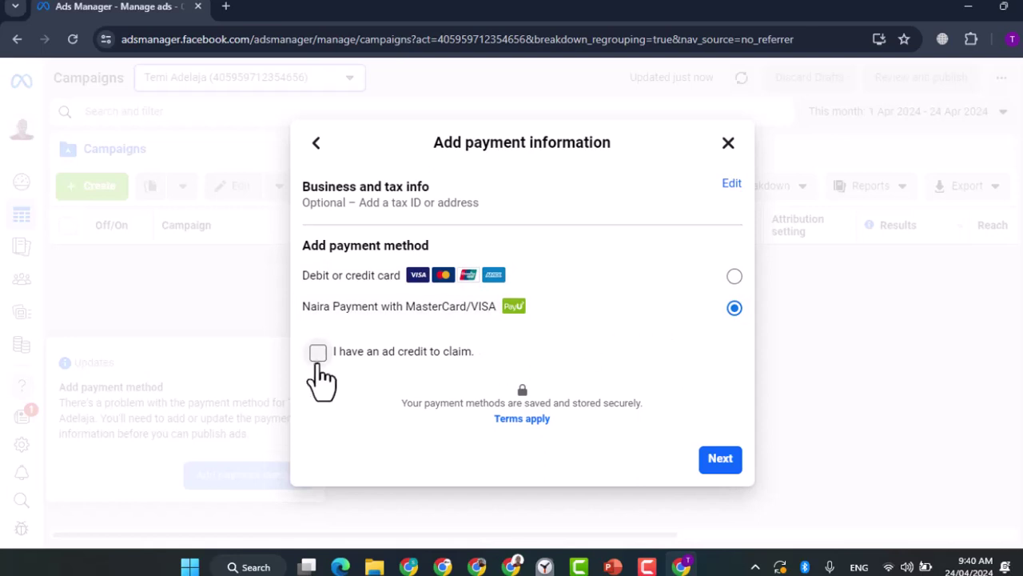
left_click(737, 467)
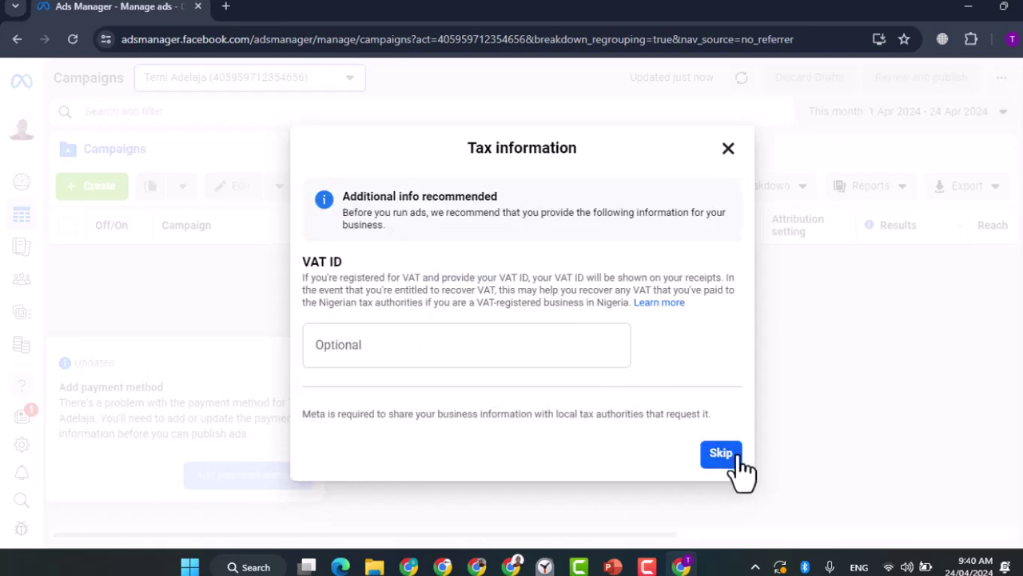
left_click(734, 460)
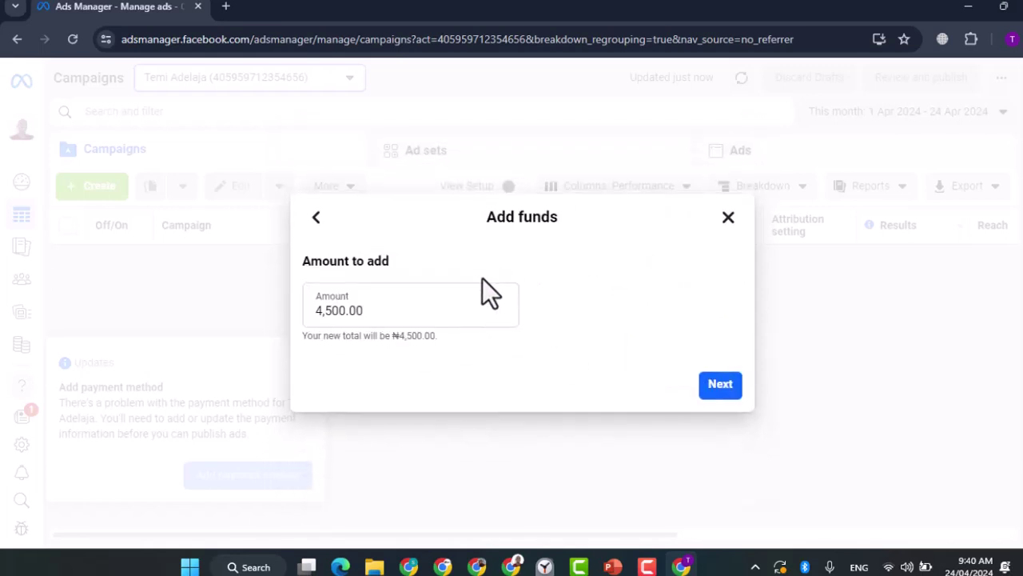
Set the amount of funds to add to 100 naira and continue to the payment.
double_click(358, 314)
type("100")
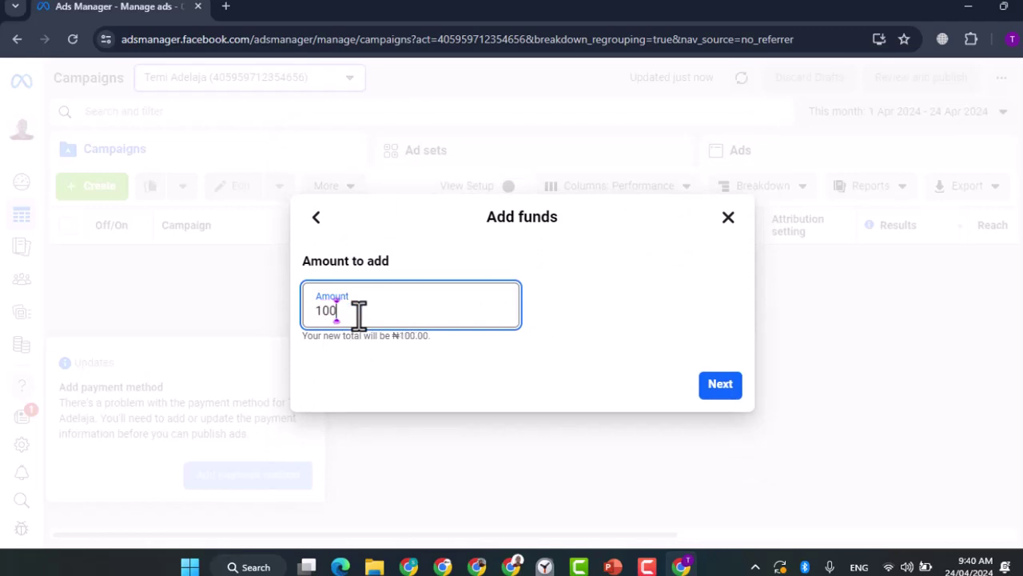
left_click(582, 317)
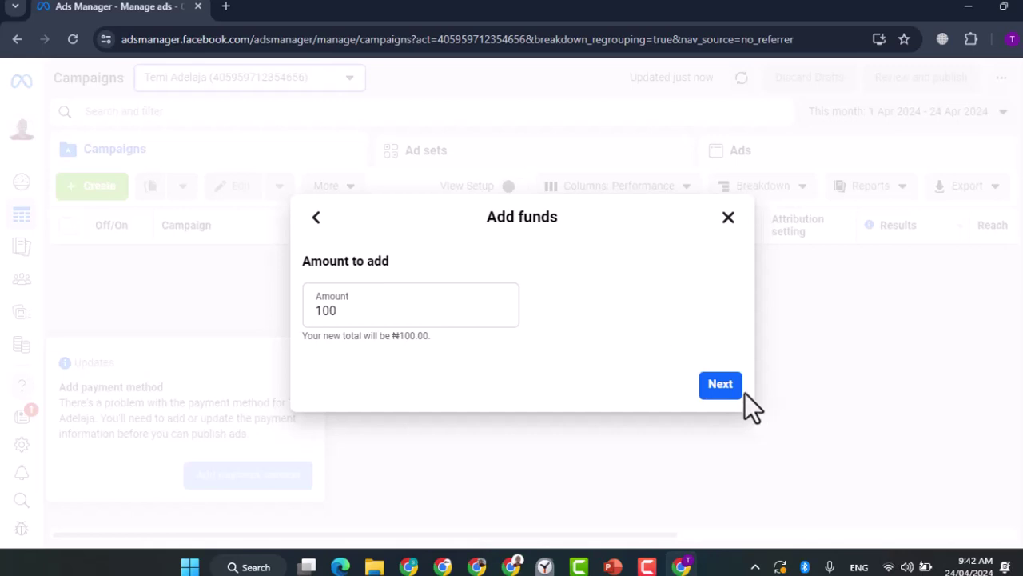
left_click(720, 385)
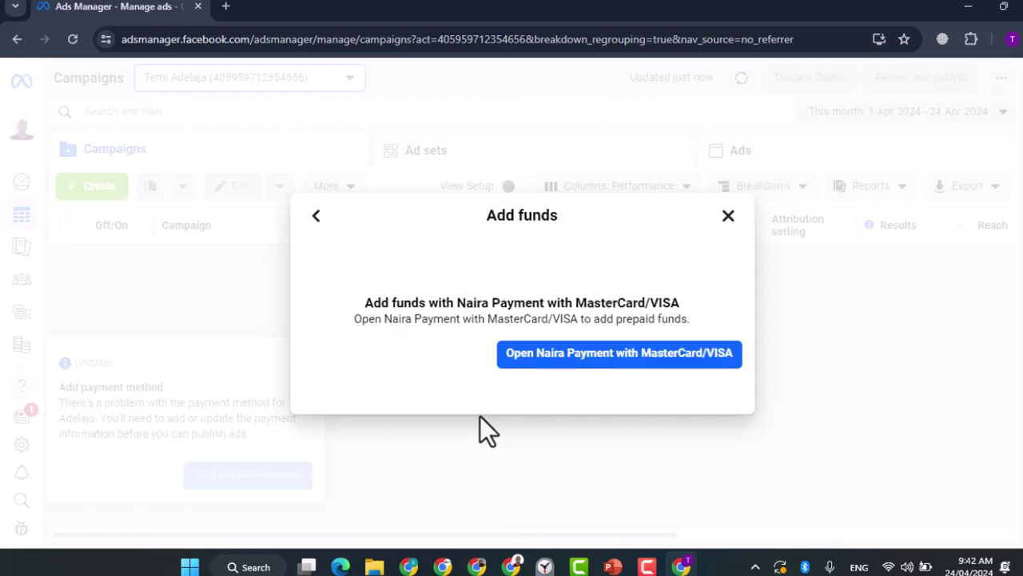
Open Naira Payment with MasterCard/VISA, continue to the PayU page and go through the card number and card holder name fields.
left_click(596, 376)
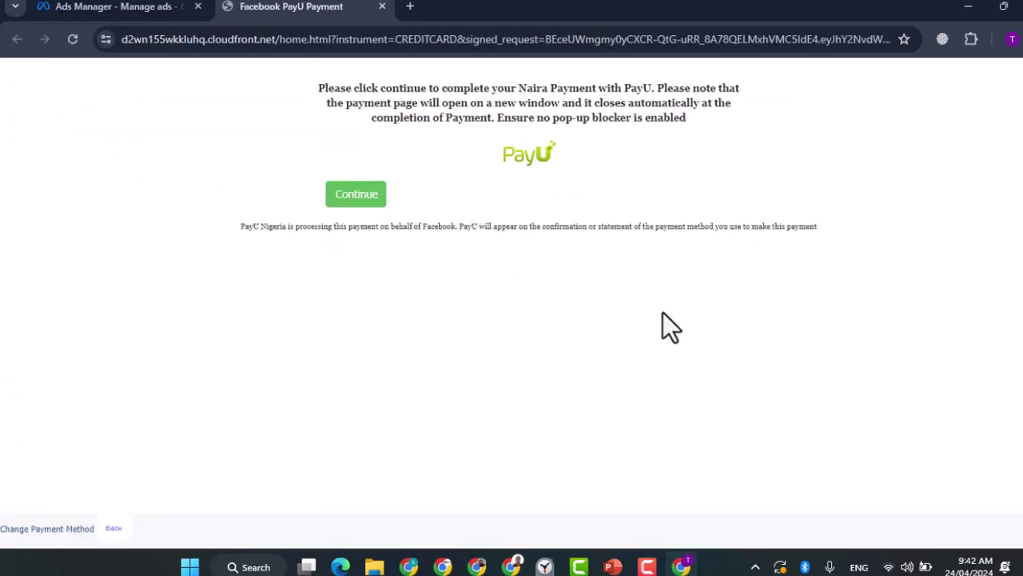
left_click(361, 204)
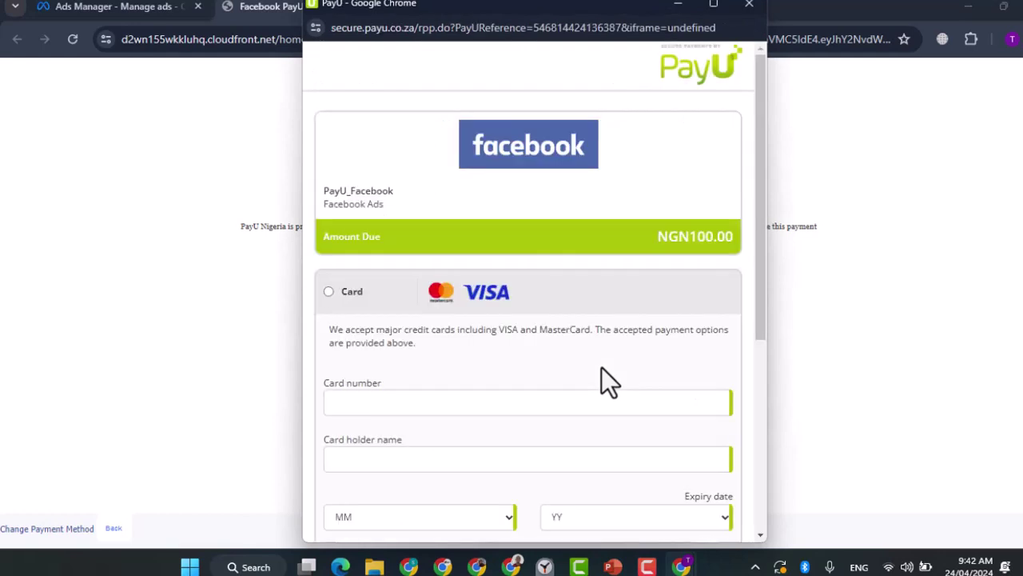
scroll(536, 366, "down", 2)
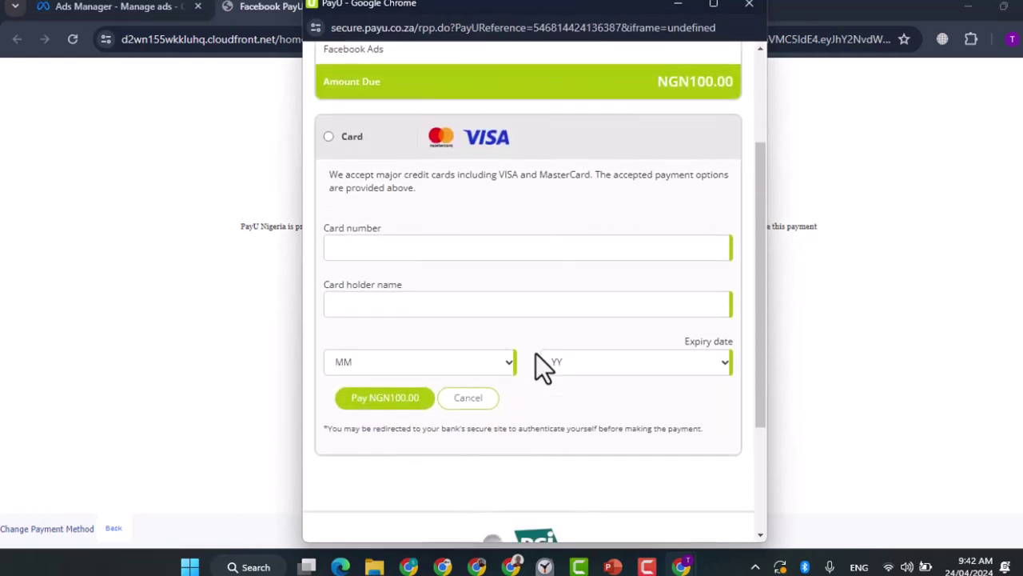
scroll(513, 296, "up", 1)
left_click(487, 329)
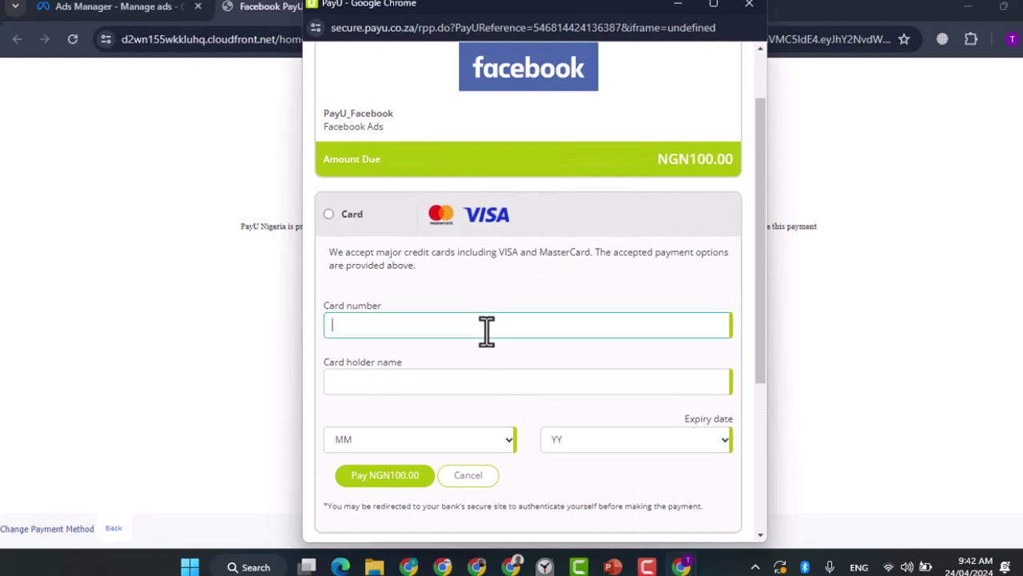
left_click(408, 381)
scroll(492, 364, "down", 1)
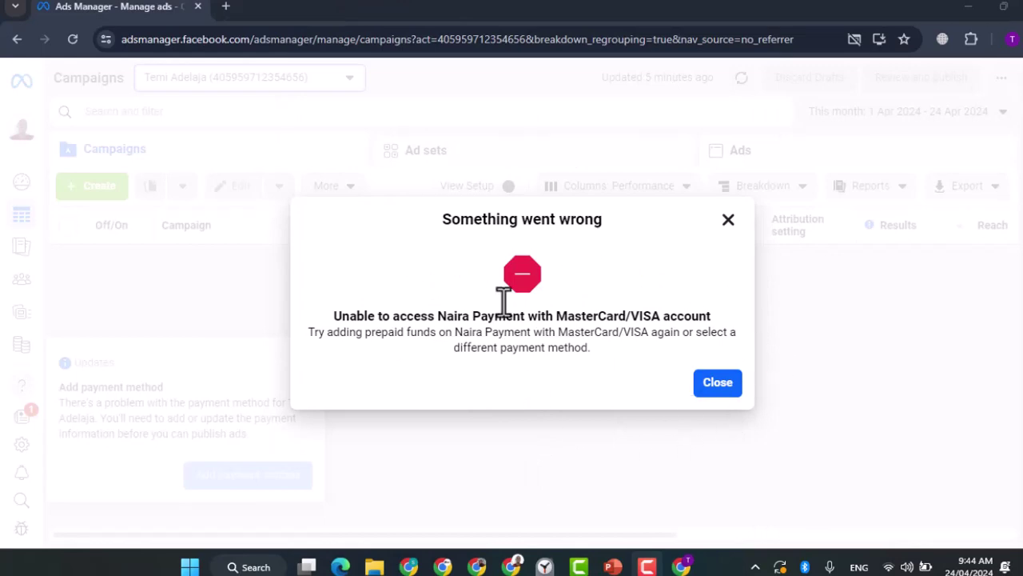
Close the Naira payment error dialog and dismiss the notice asking for a payment method.
left_click(717, 383)
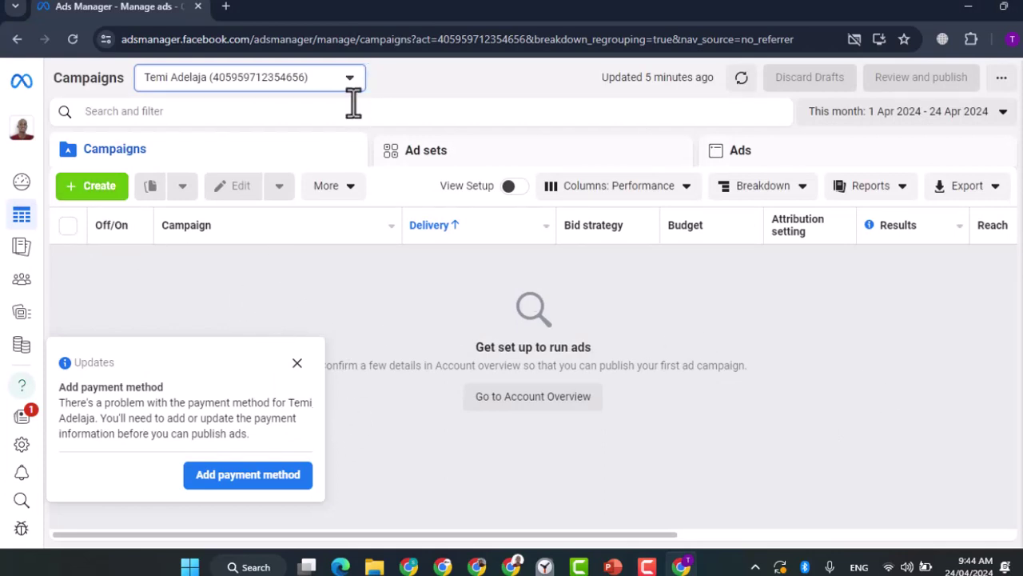
left_click(296, 365)
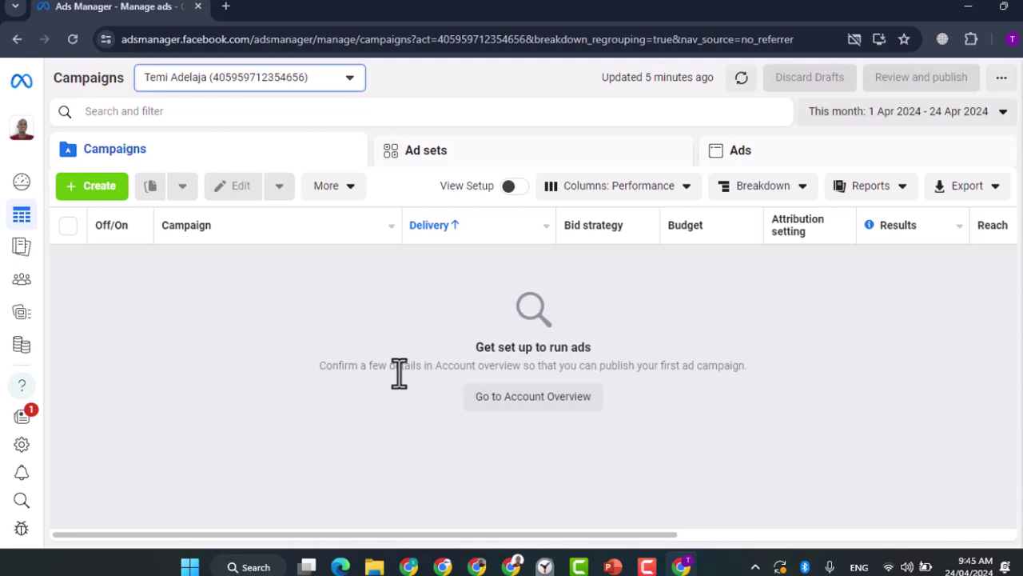
Open web.facebook.com in a new browser tab and start creating a new Page from the Pages section.
left_click(227, 8)
left_click(239, 40)
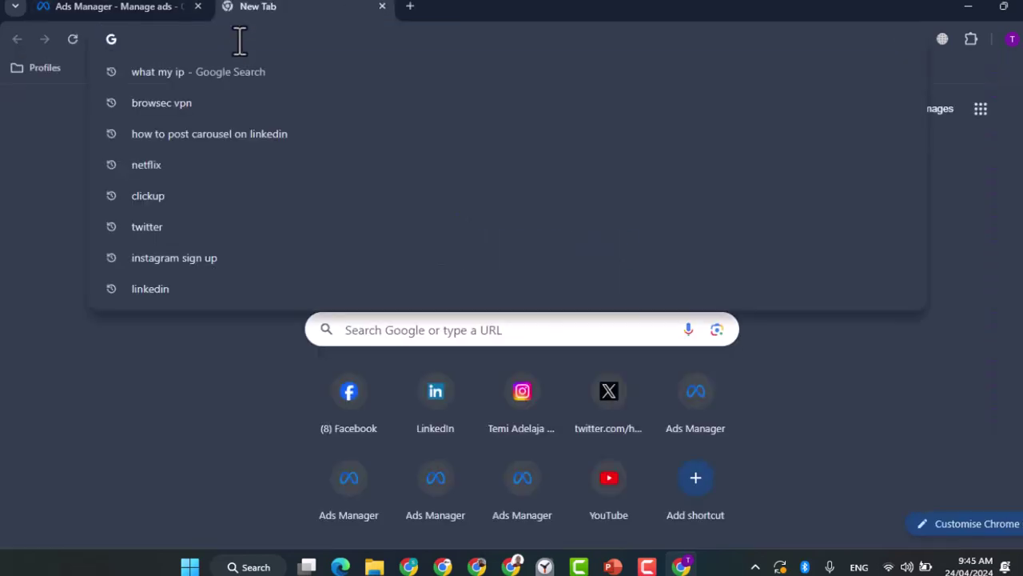
type("web.facebook.com")
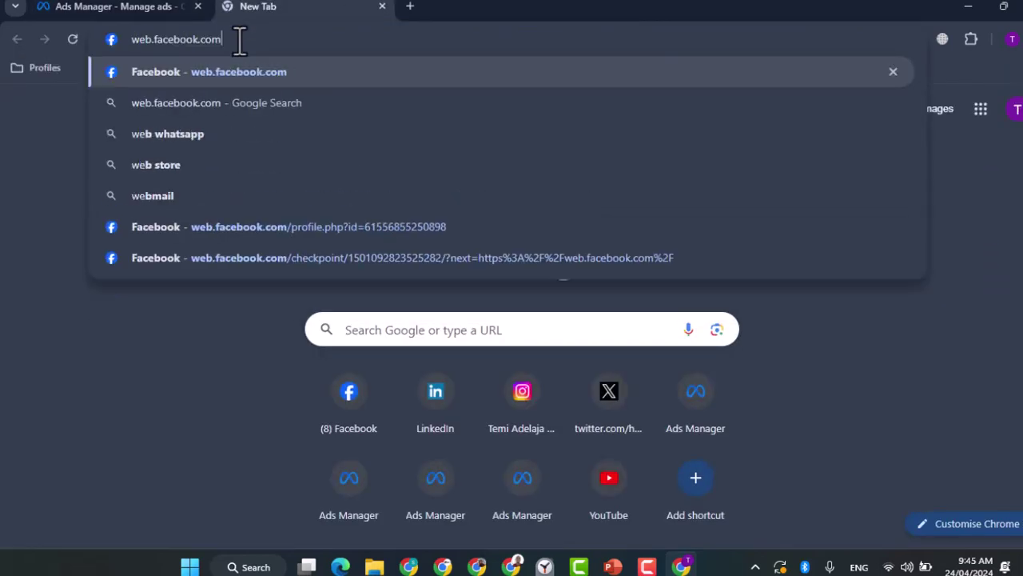
key("Return")
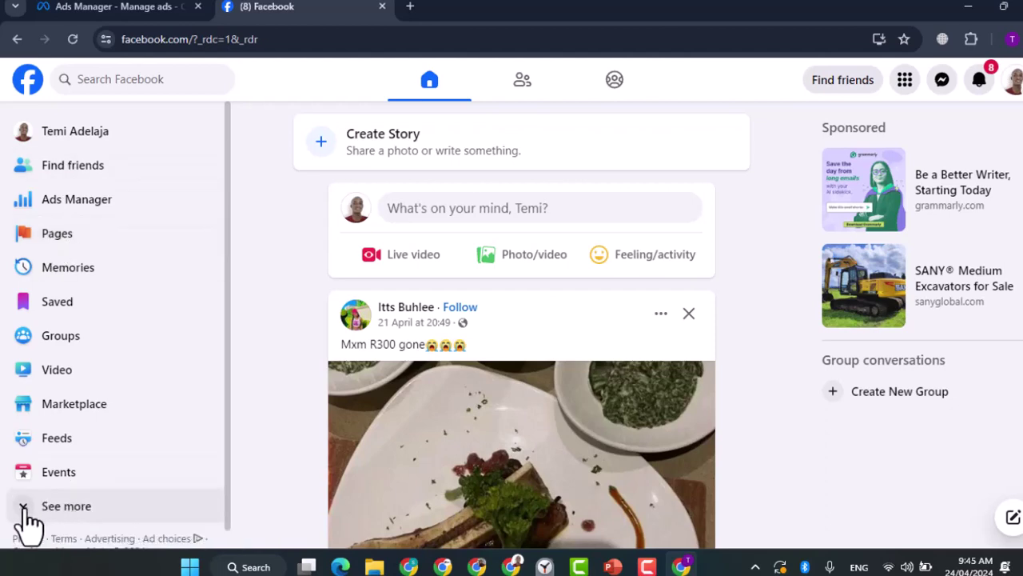
left_click(56, 240)
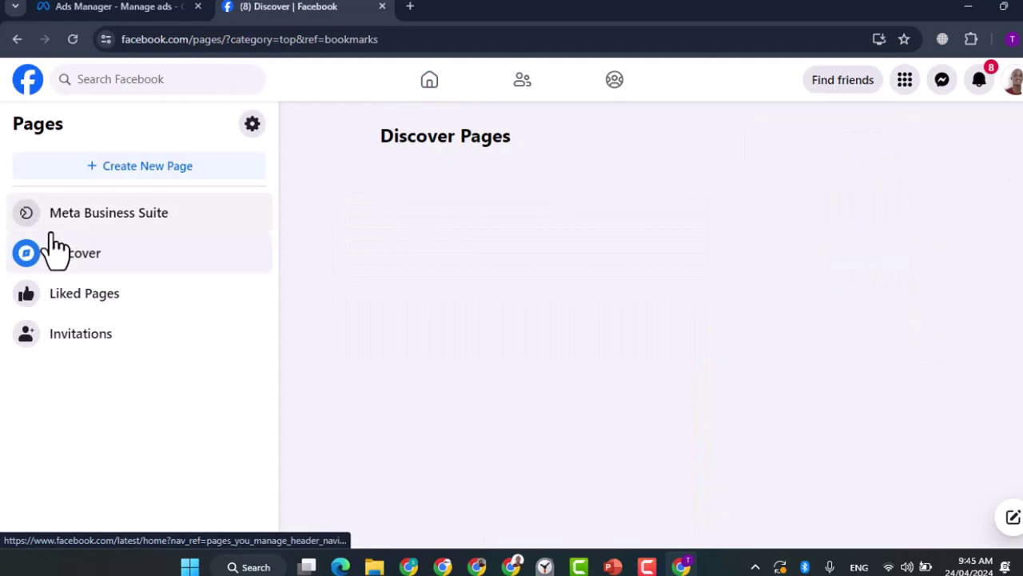
left_click(143, 170)
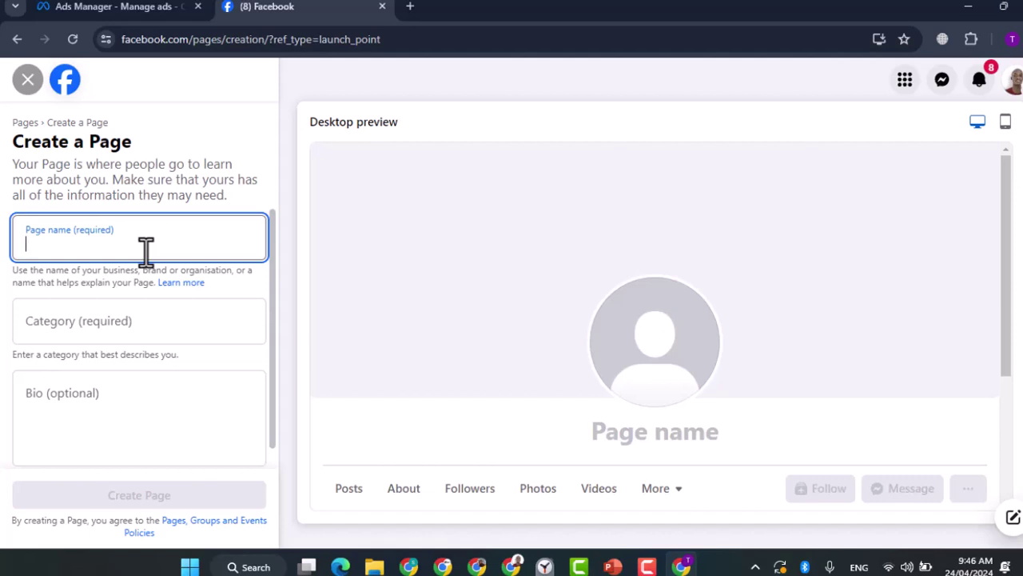
Name the new Page Feendle and set its category to Retail company.
type("F")
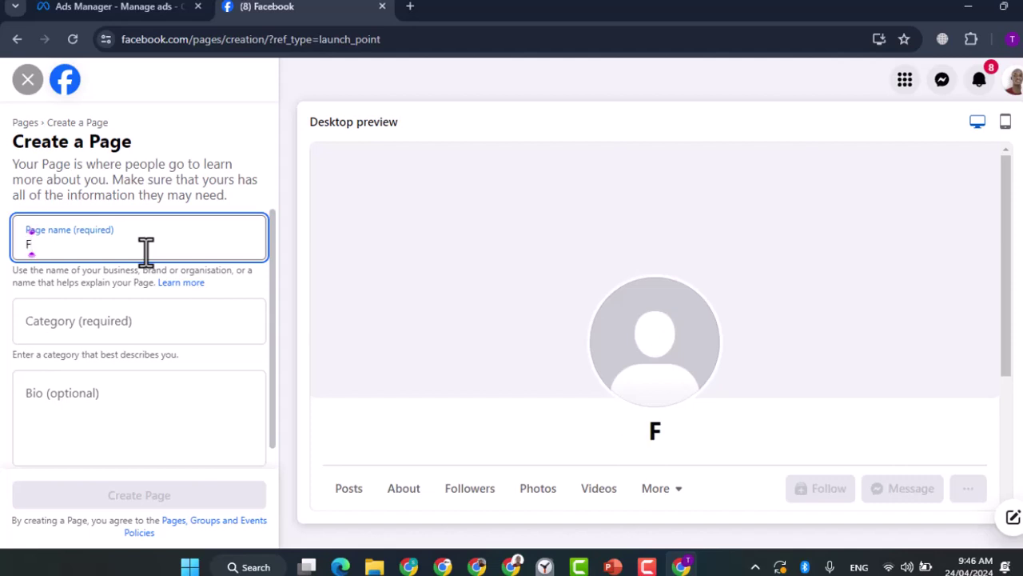
type("eendle")
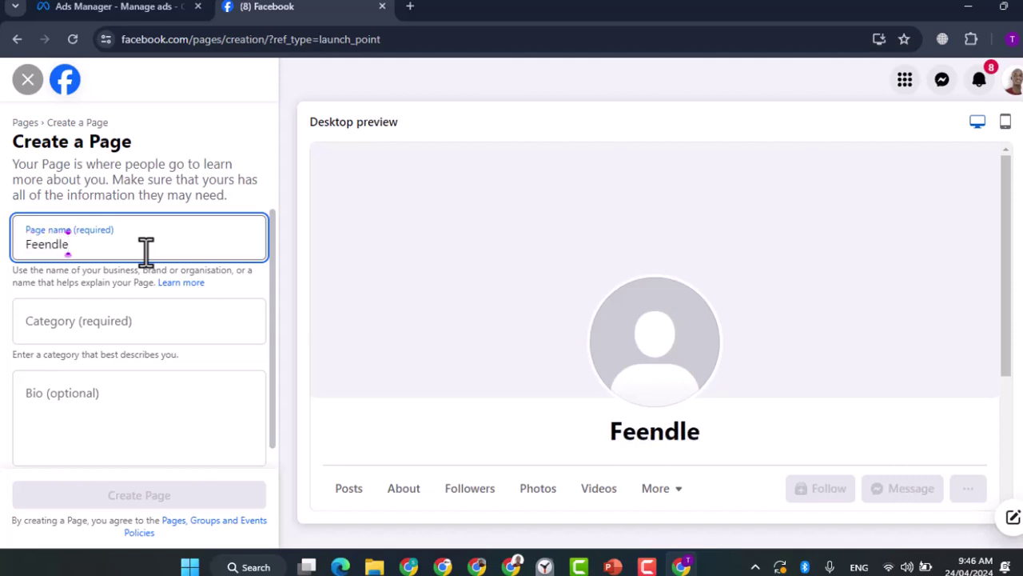
left_click(91, 327)
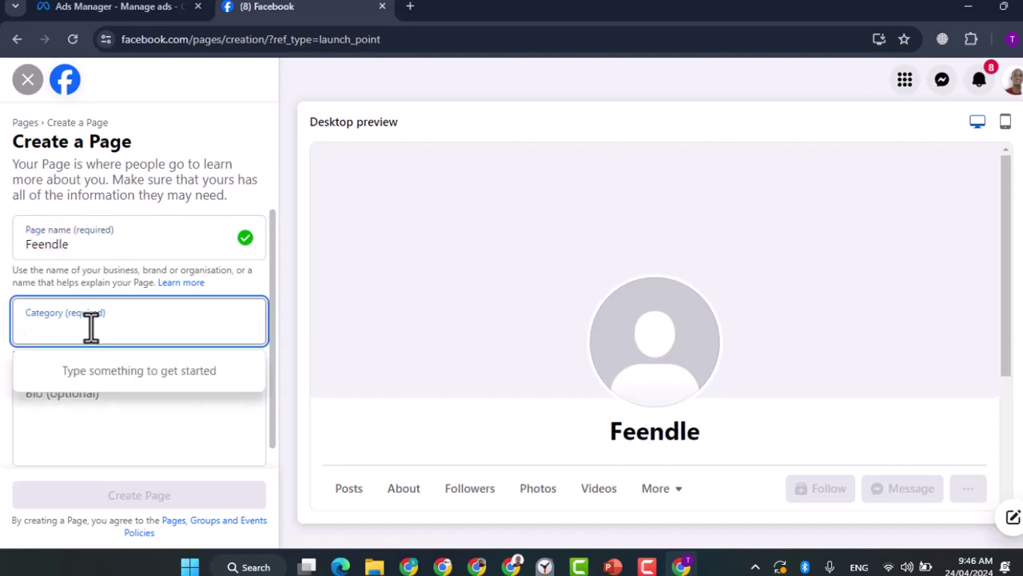
type("reta")
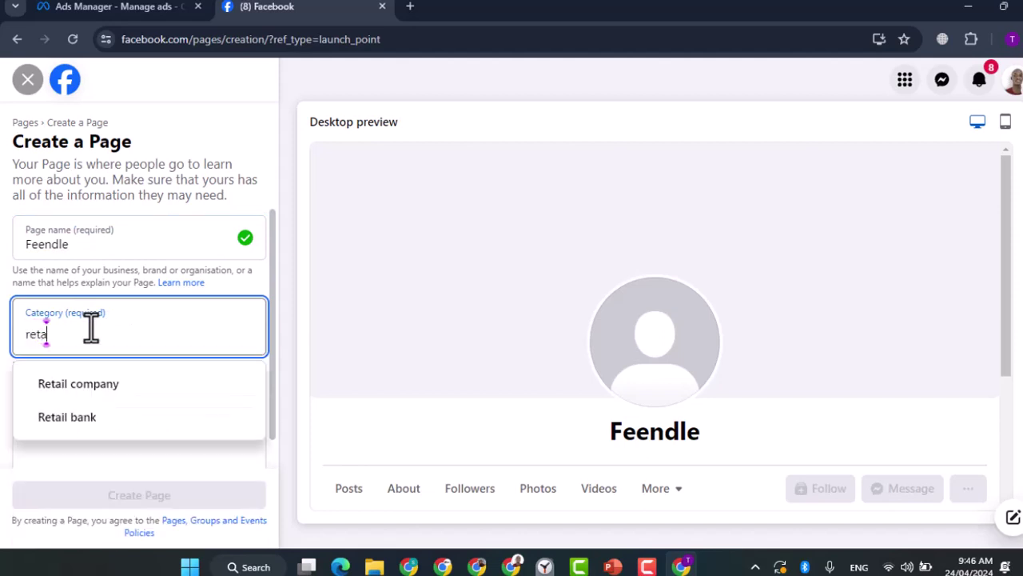
type("il")
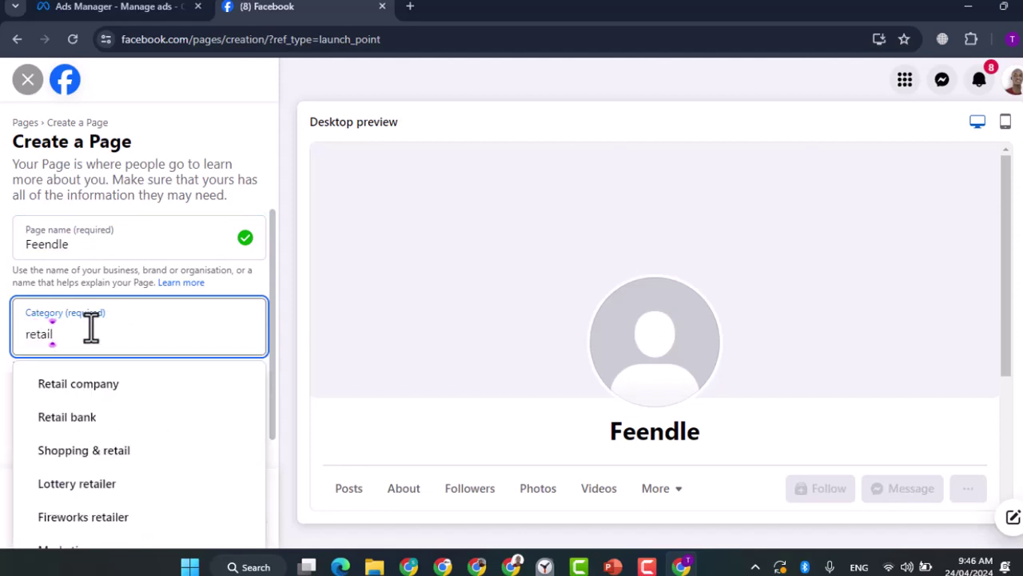
left_click(99, 385)
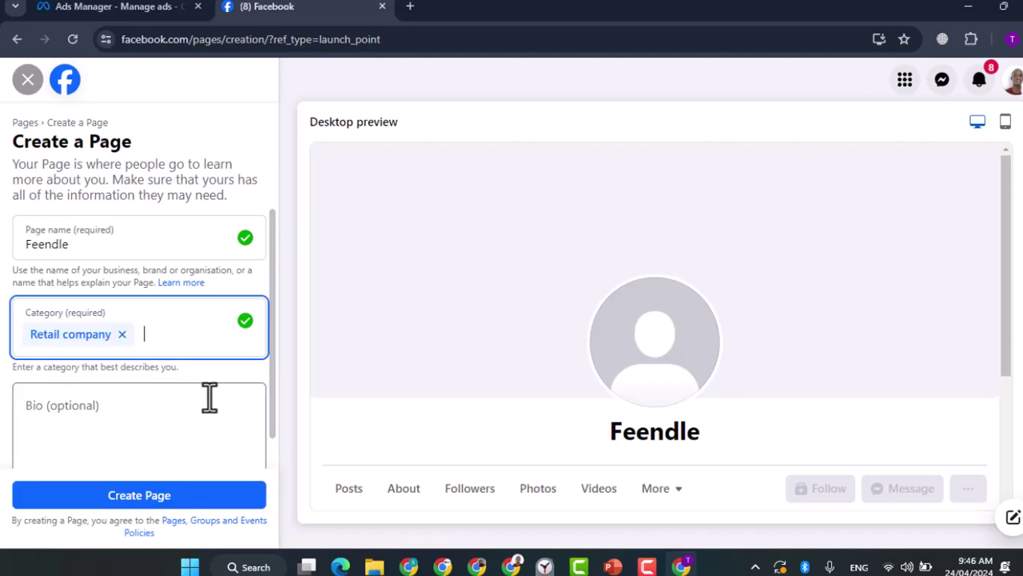
Try to create the Feendle Page with the optional bio left empty.
scroll(140, 376, "down", 1)
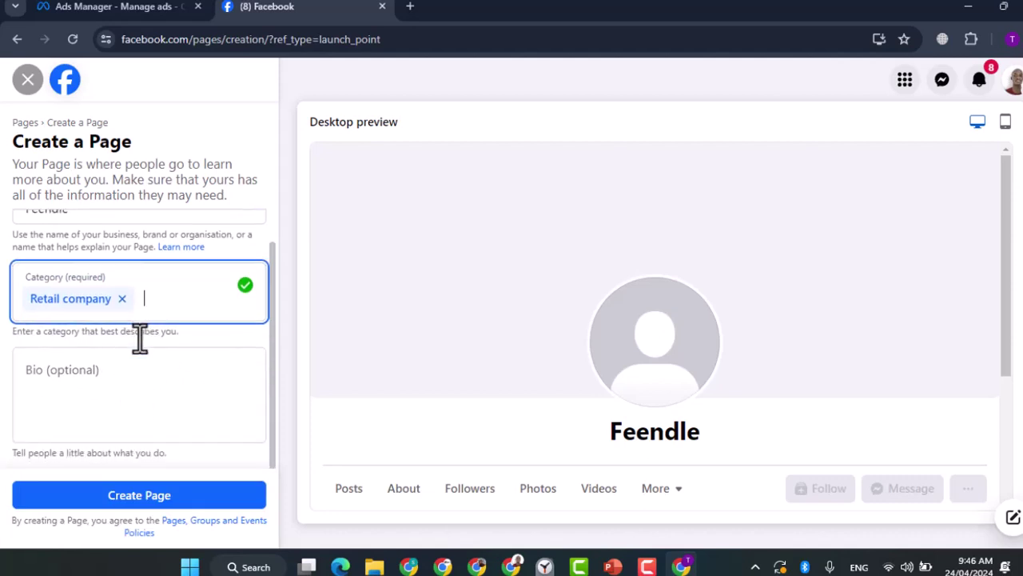
left_click(158, 496)
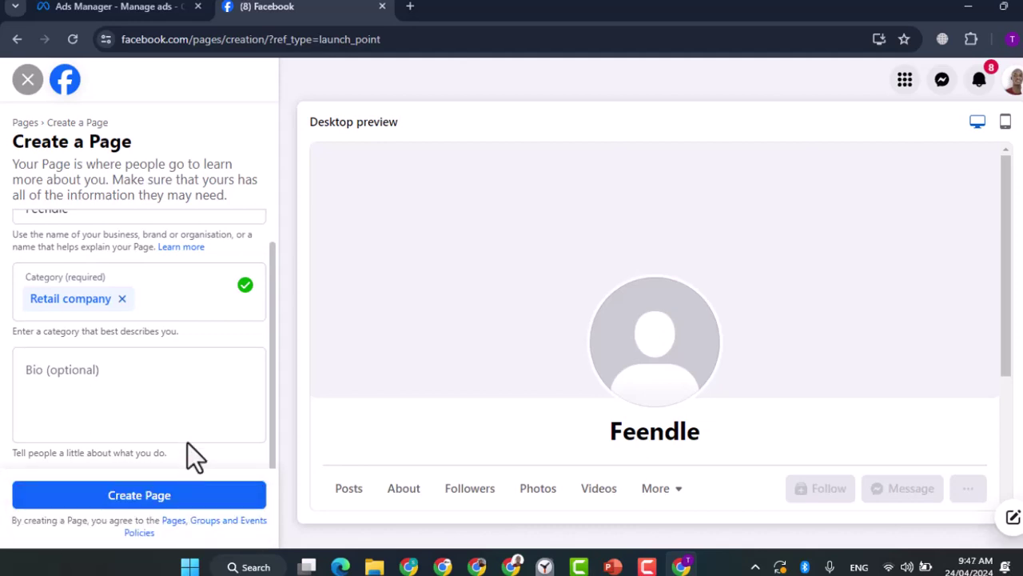
scroll(188, 408, "up", 1)
scroll(187, 407, "down", 1)
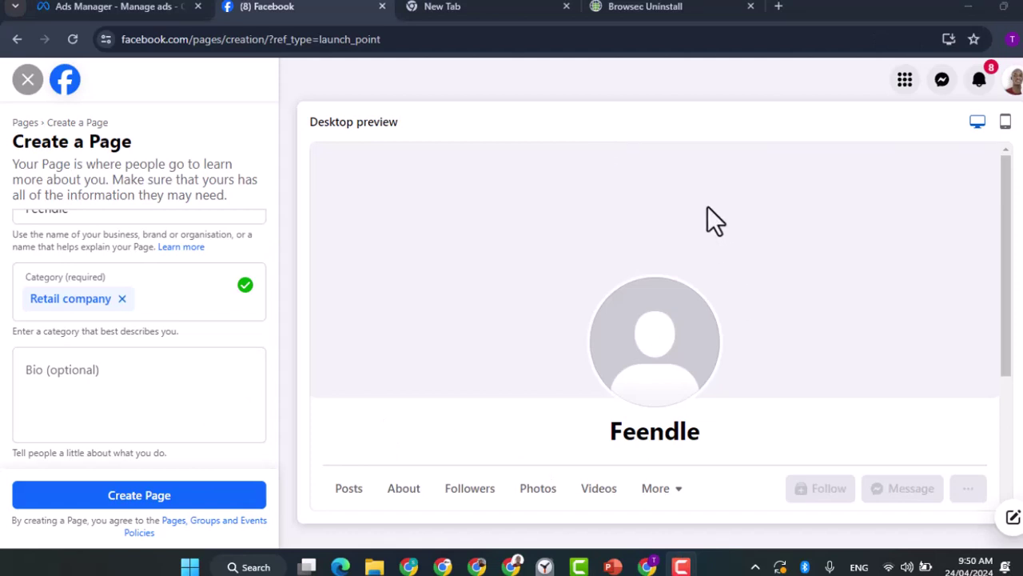
Search the web for "touch vpn chrome" in the empty browser tab.
left_click(535, 9)
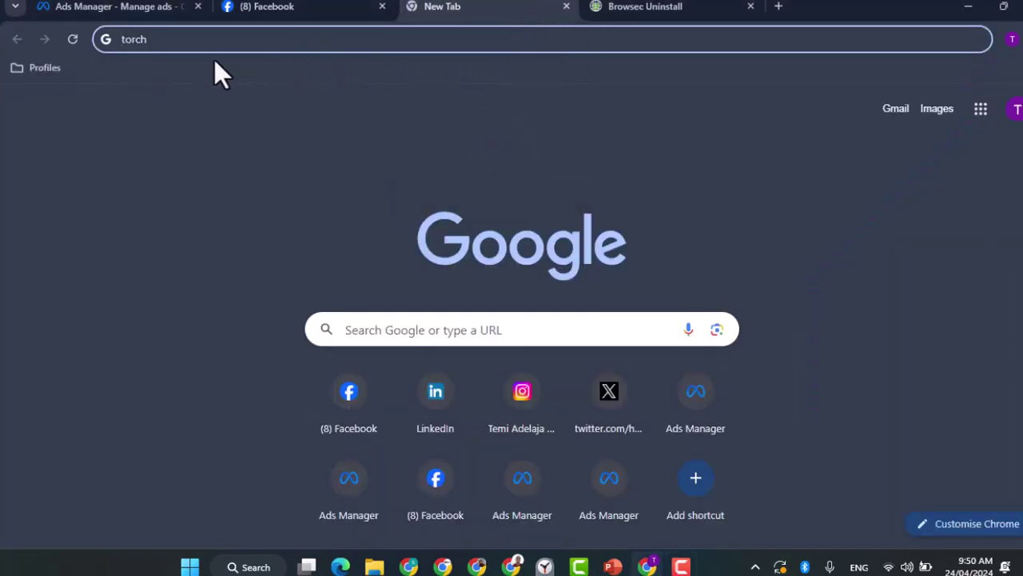
left_click(197, 37)
type("touch ")
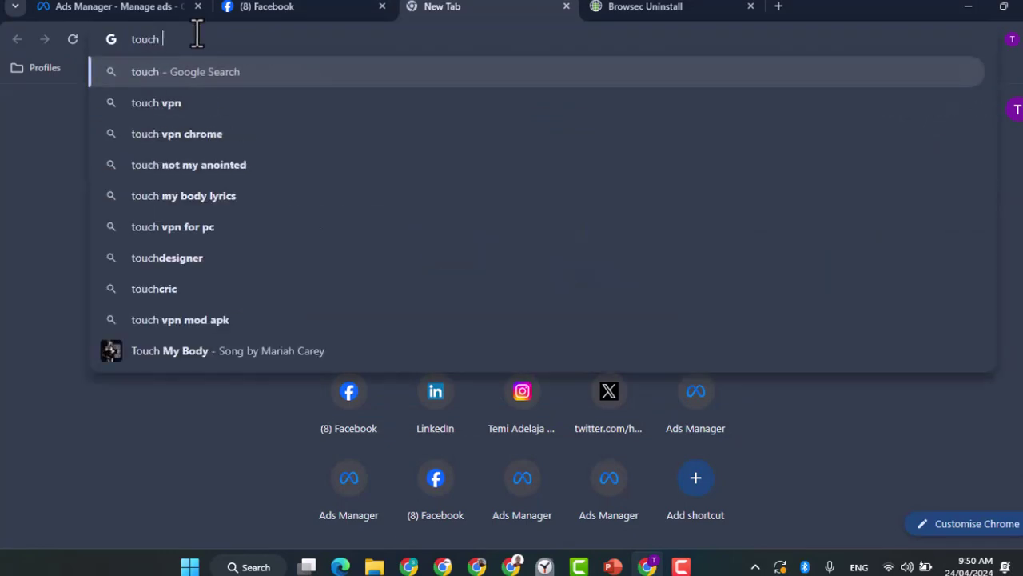
type("vpn")
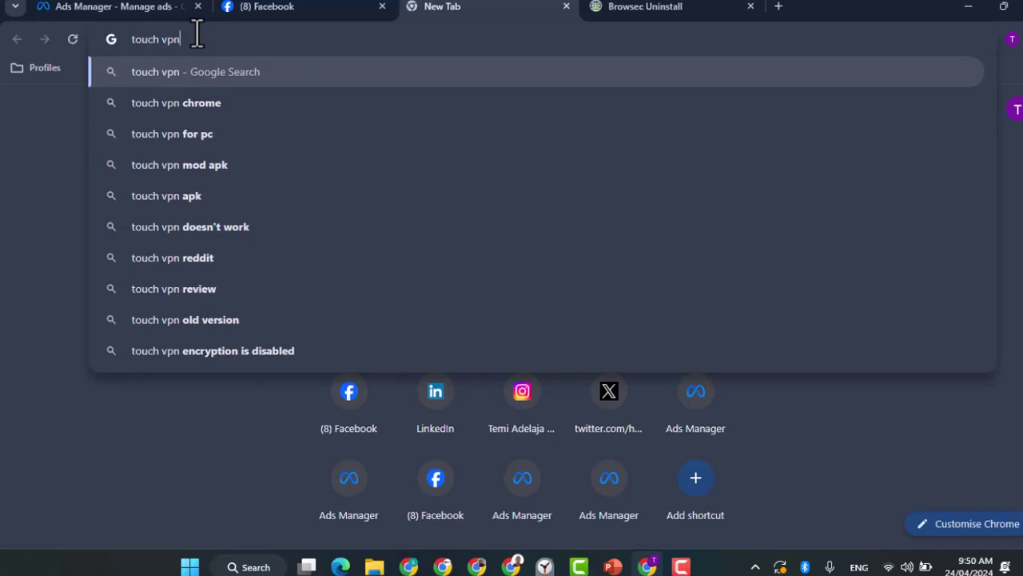
type(" chrom")
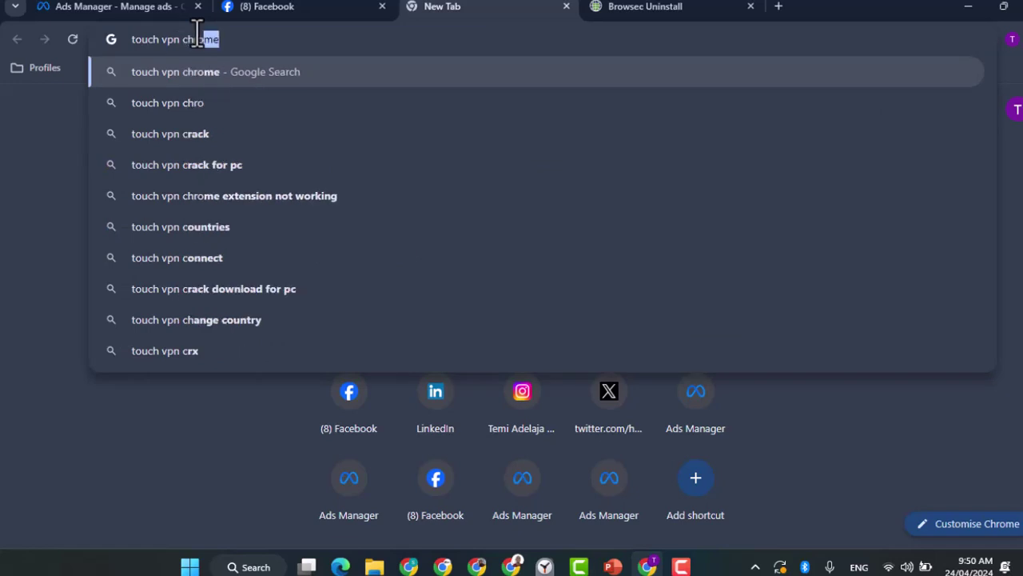
type("e")
key("Return")
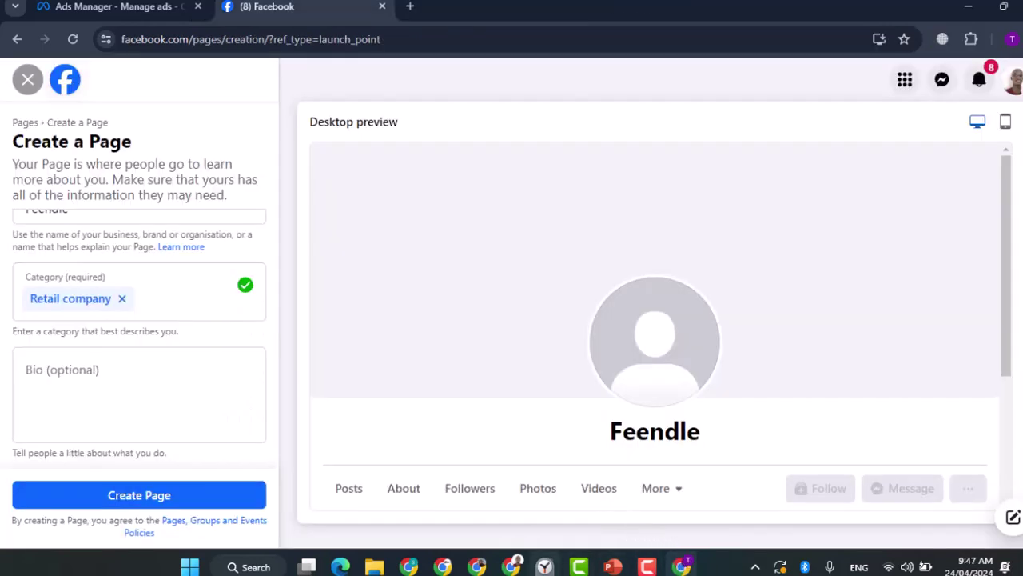
mouse_move(579, 566)
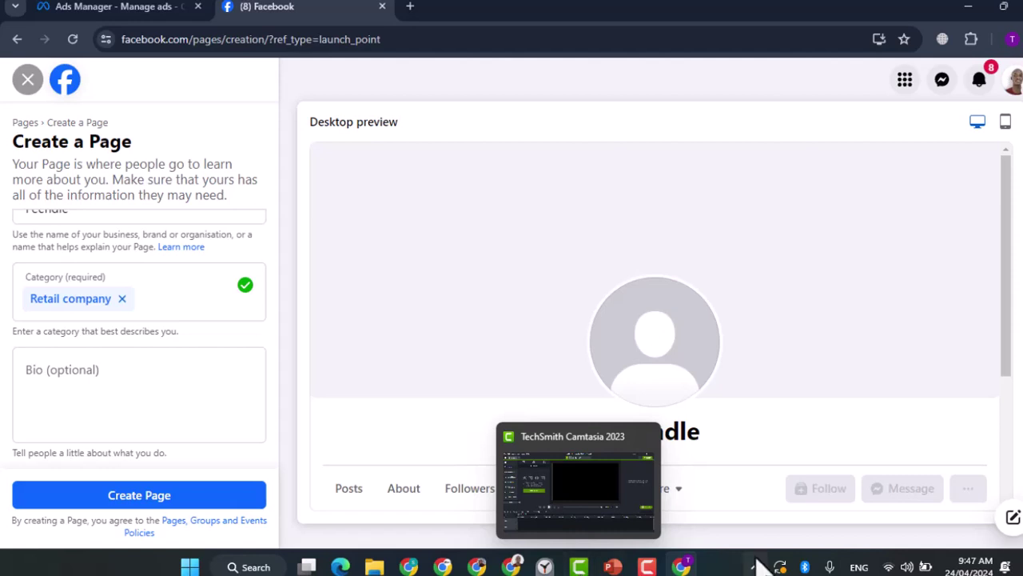
mouse_move(512, 565)
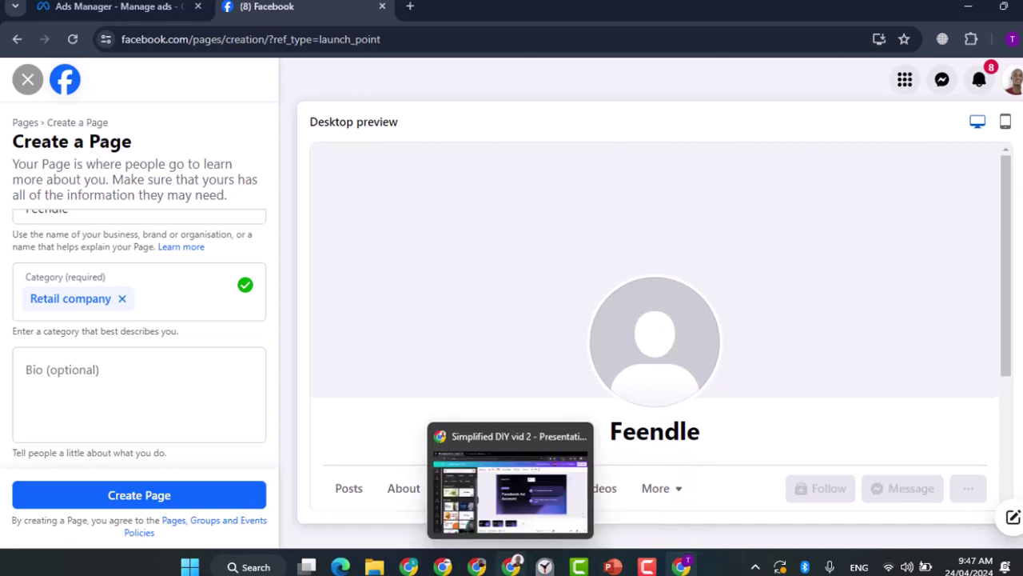